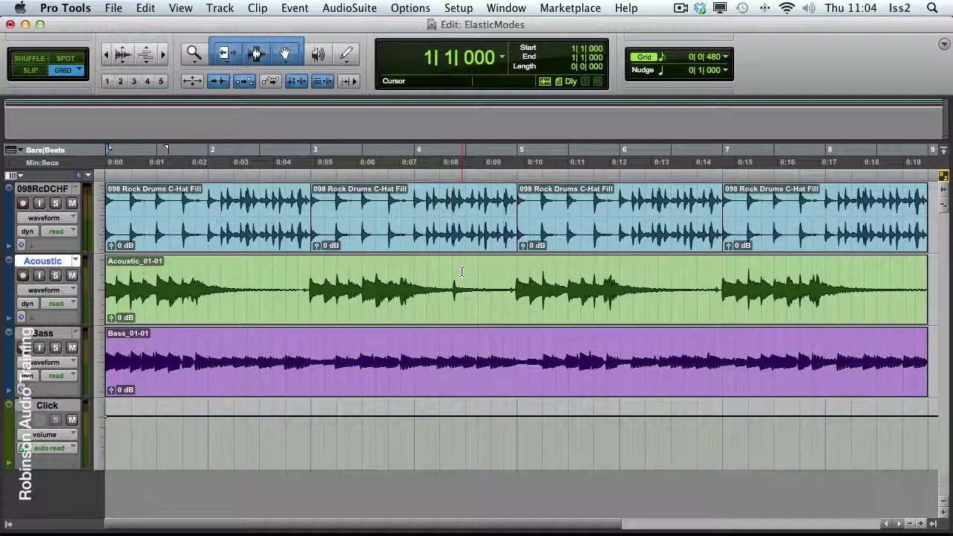
Play back the session from the start to hear the drums, acoustic and bass together
{"action": "key", "text": "space"}
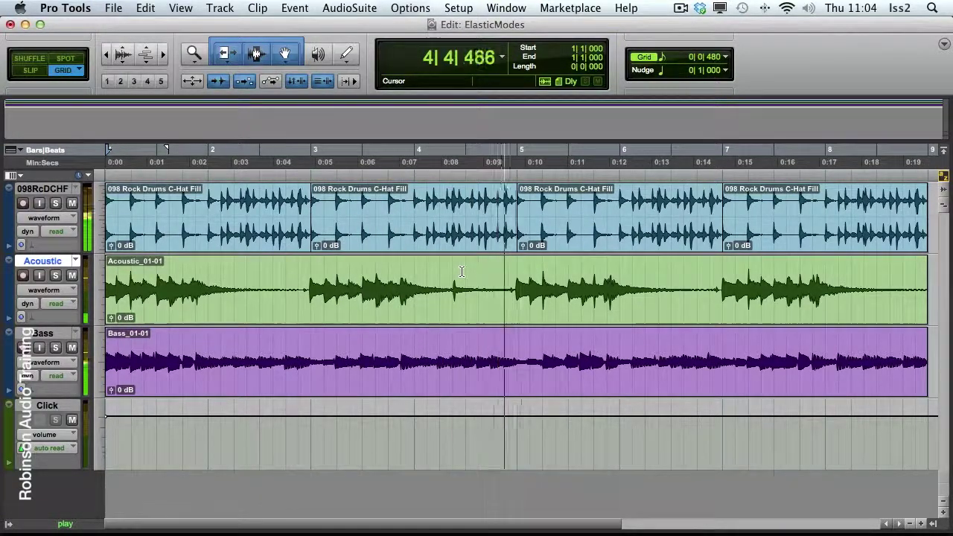
{"action": "key", "text": "space"}
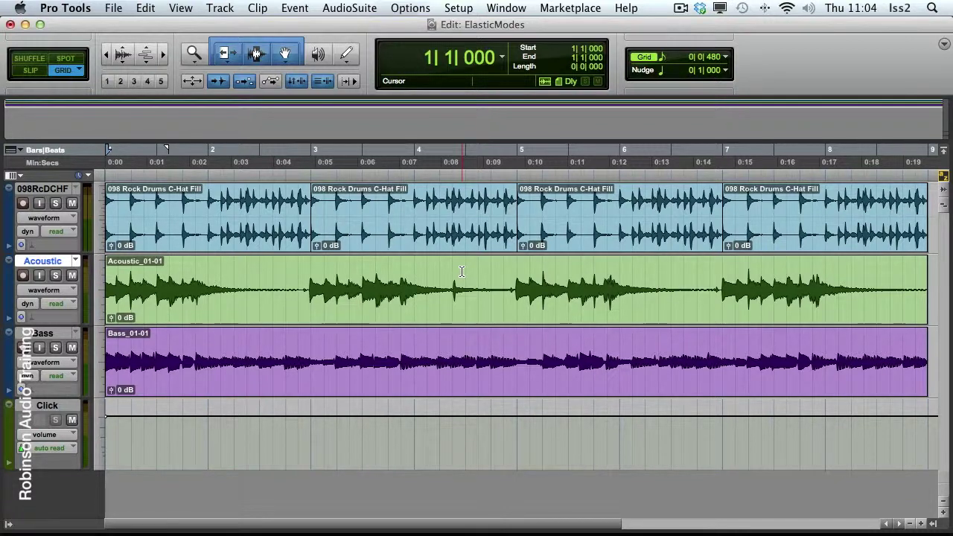
Enable Elastic Audio on the three audio tracks: Rhythmic for the drums, Polyphonic for Acoustic and Monophonic for Bass
{"action": "left_click", "coordinate": [34, 246]}
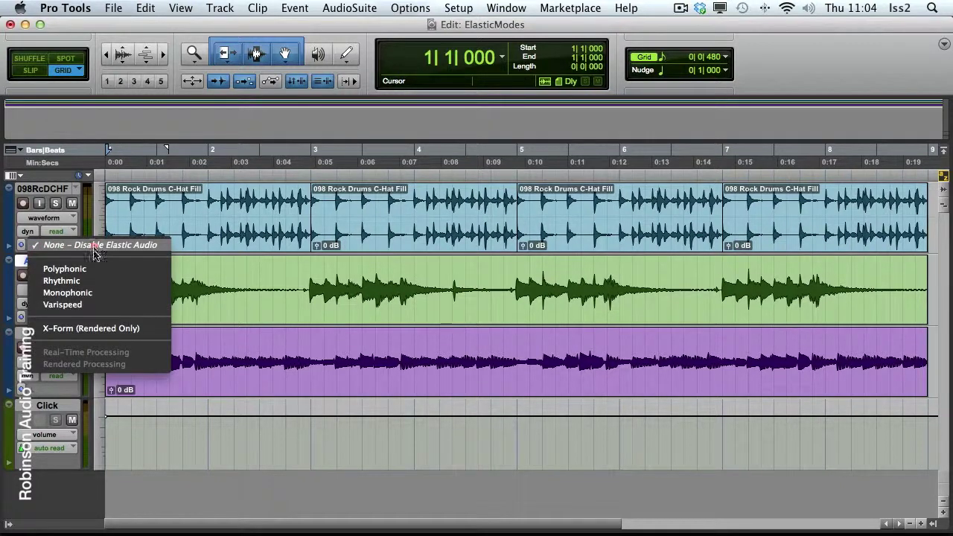
{"action": "left_click", "coordinate": [94, 280]}
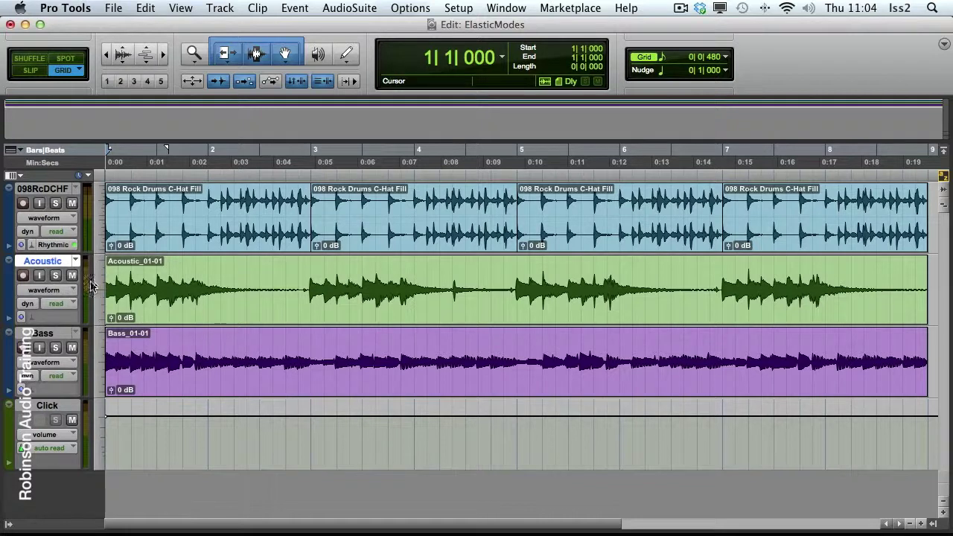
{"action": "left_click", "coordinate": [33, 317]}
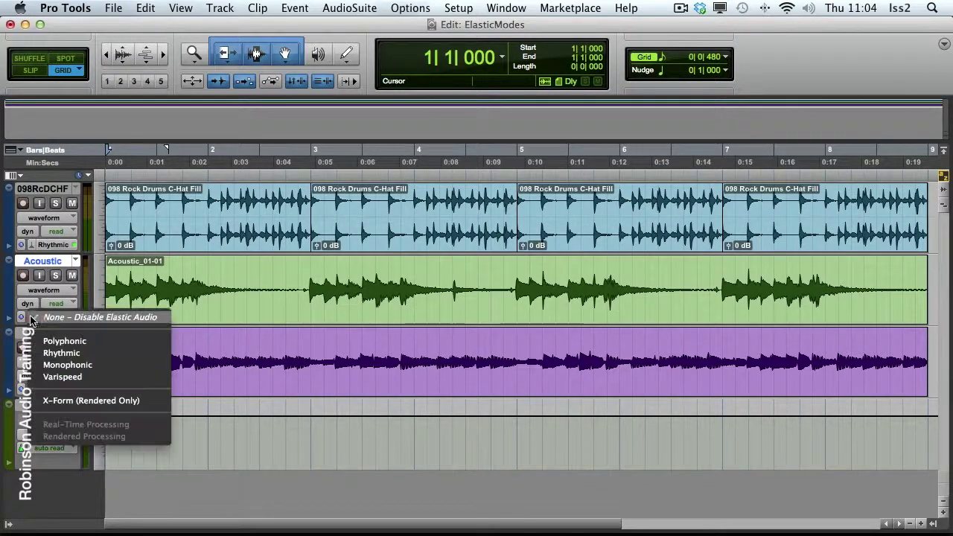
{"action": "left_click", "coordinate": [78, 341]}
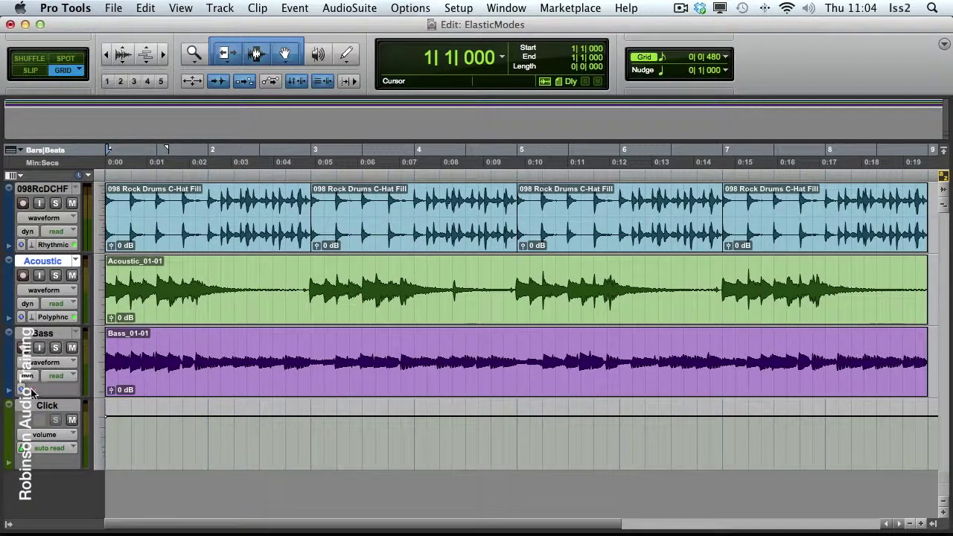
{"action": "left_click", "coordinate": [31, 390]}
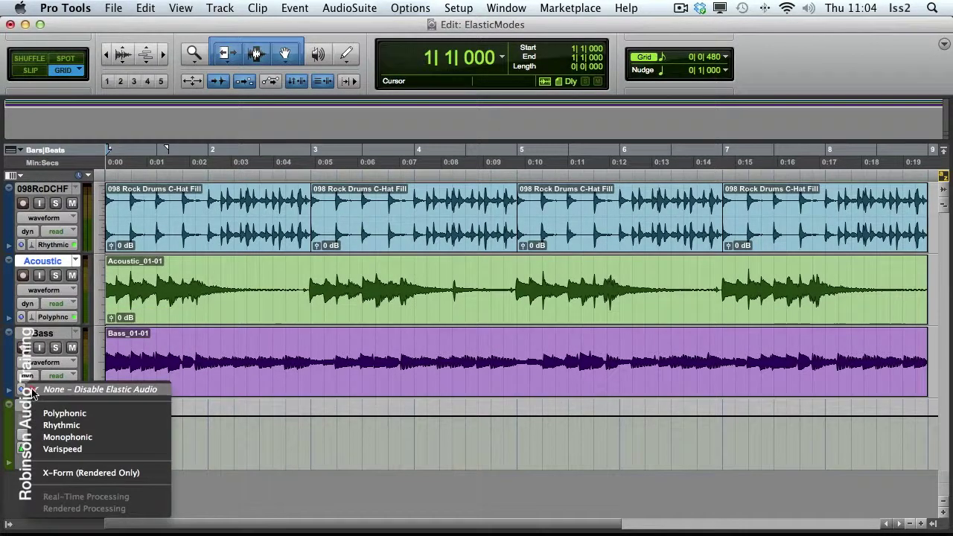
{"action": "left_click", "coordinate": [81, 438]}
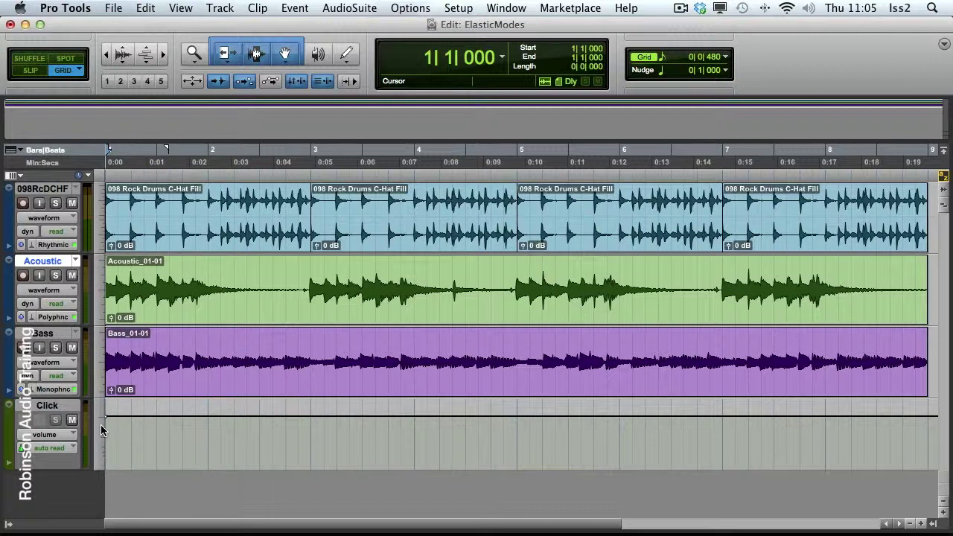
Show the Bass track in analysis view and store a zoomed-in view of the opening bars as zoom preset 2
{"action": "left_click", "coordinate": [57, 362]}
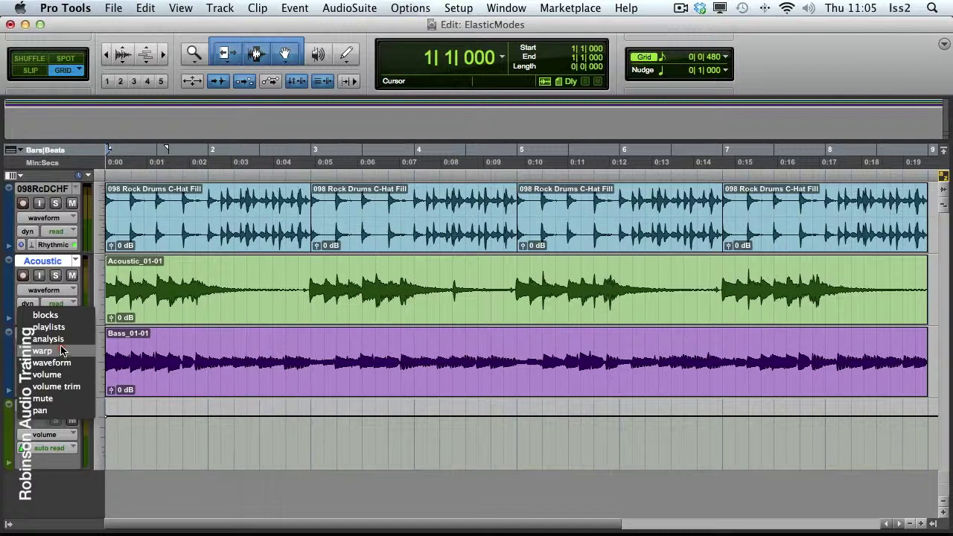
{"action": "left_click", "coordinate": [63, 340]}
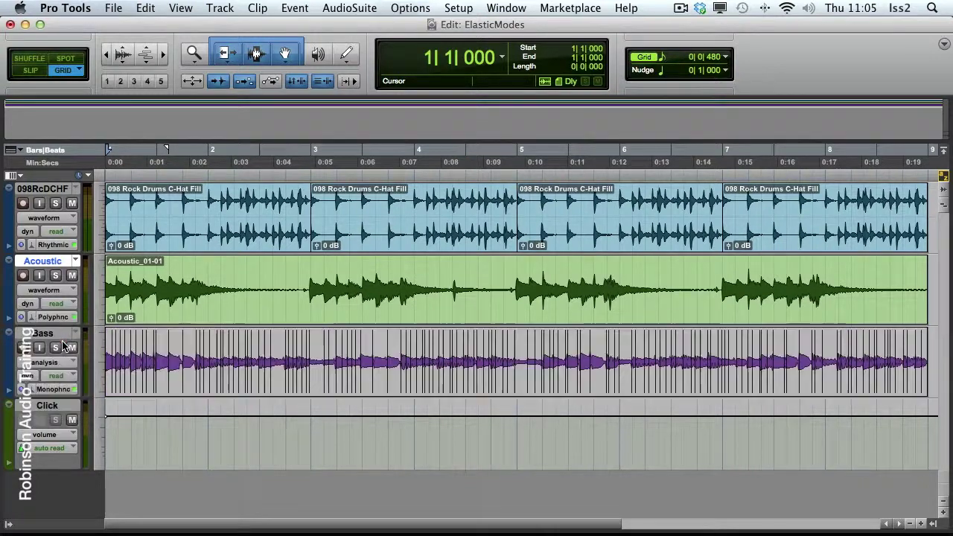
{"action": "left_click", "coordinate": [163, 53]}
{"action": "left_click", "coordinate": [163, 53]}
{"action": "left_click", "coordinate": [163, 53]}
{"action": "left_click", "coordinate": [163, 54]}
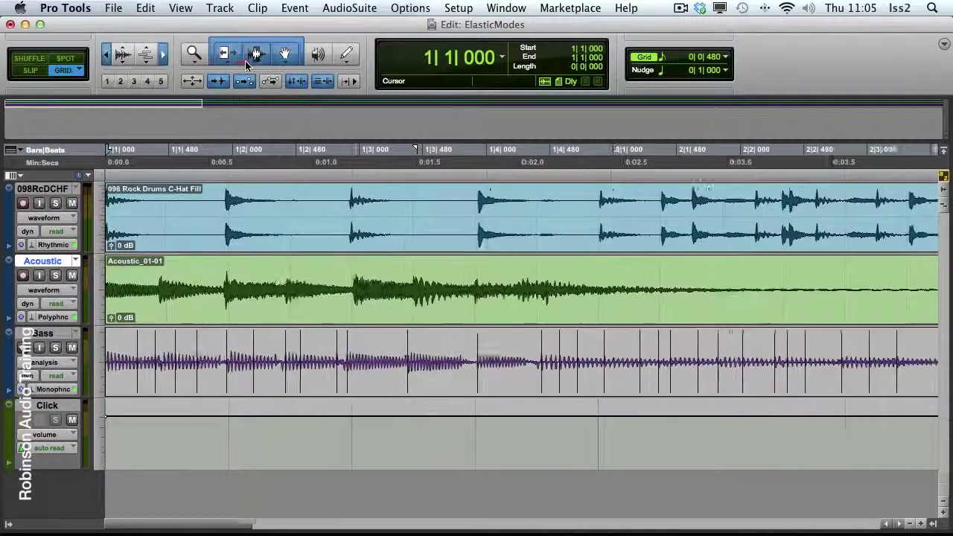
{"action": "left_click", "coordinate": [121, 82], "text": "super"}
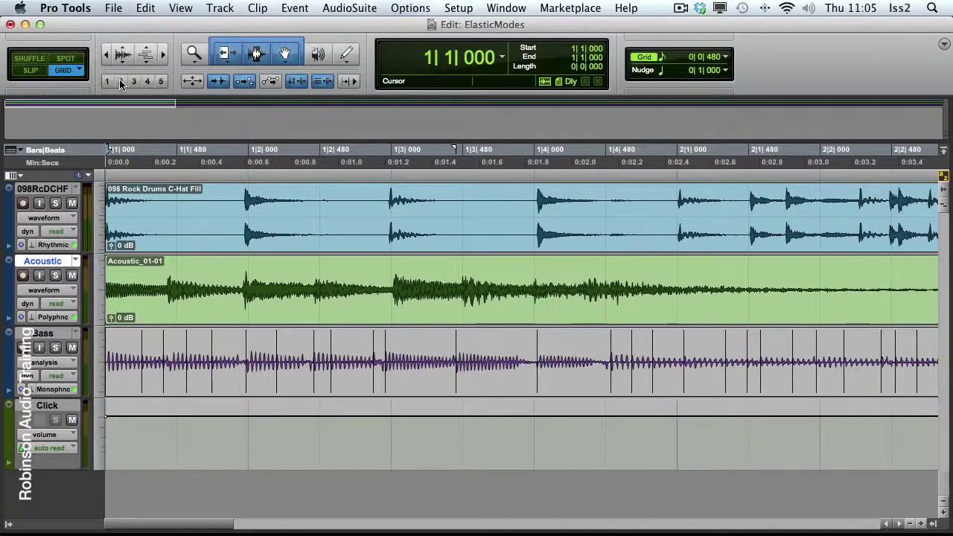
Solo the Bass track and play it briefly from the start of the session
{"action": "left_click", "coordinate": [55, 349]}
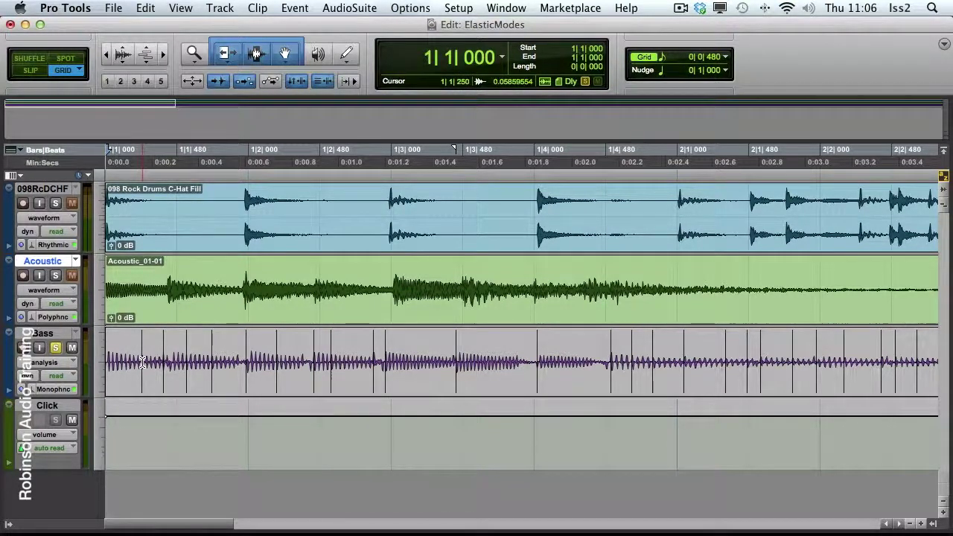
{"action": "key", "text": "Return"}
{"action": "key", "text": "space"}
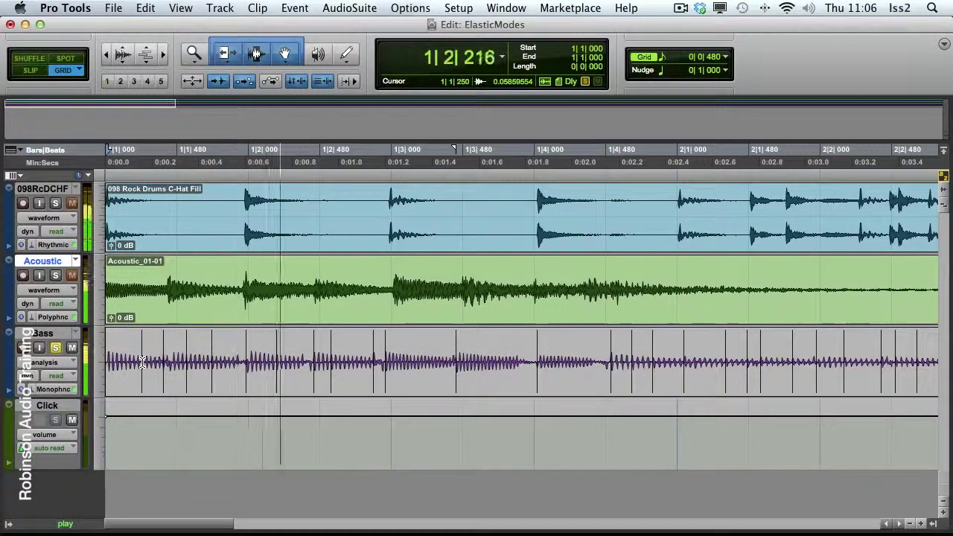
{"action": "key", "text": "space"}
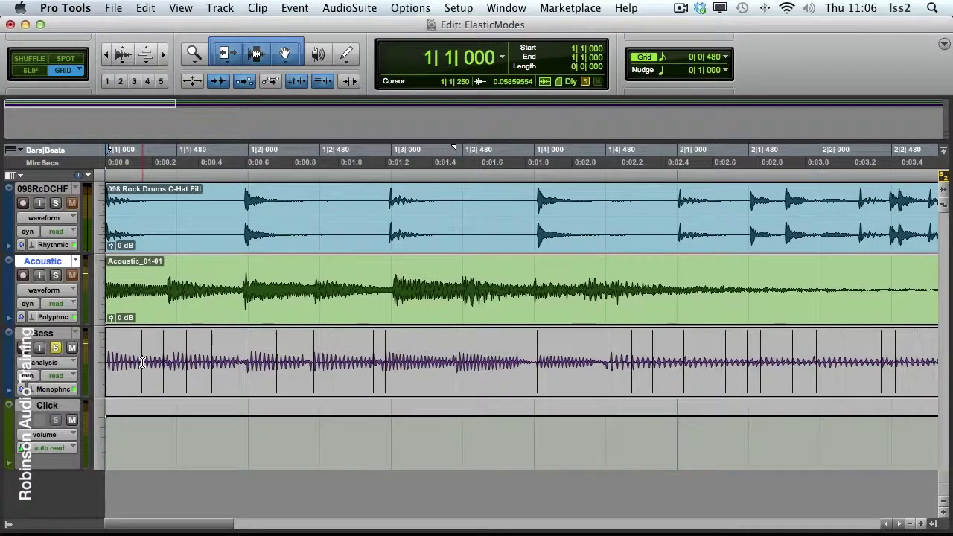
Scrub through the opening bass note with the Scrubber, and return to the Smart Tool
{"action": "key", "text": "F9"}
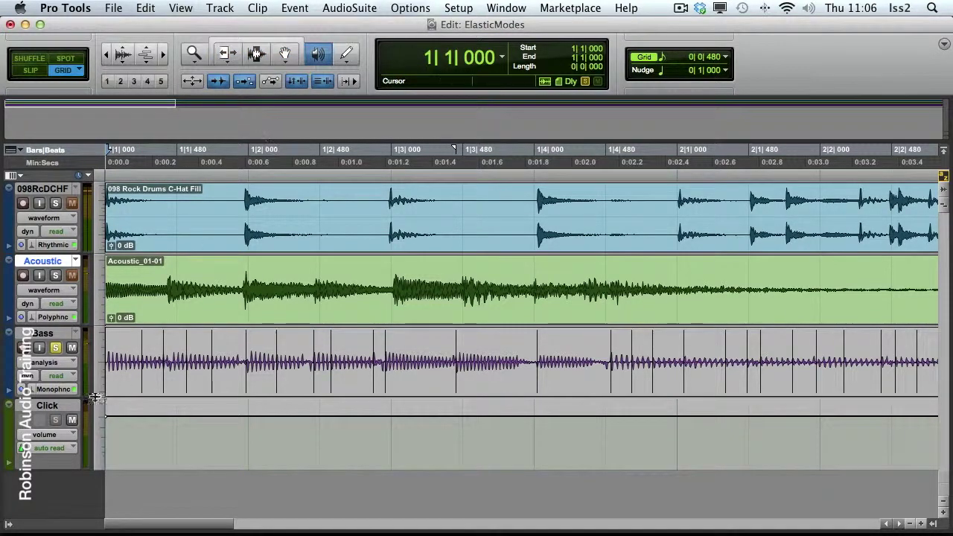
{"action": "mouse_move", "coordinate": [127, 375]}
{"action": "left_mouse_down"}
{"action": "mouse_move", "coordinate": [219, 375]}
{"action": "mouse_move", "coordinate": [129, 374]}
{"action": "left_mouse_up"}
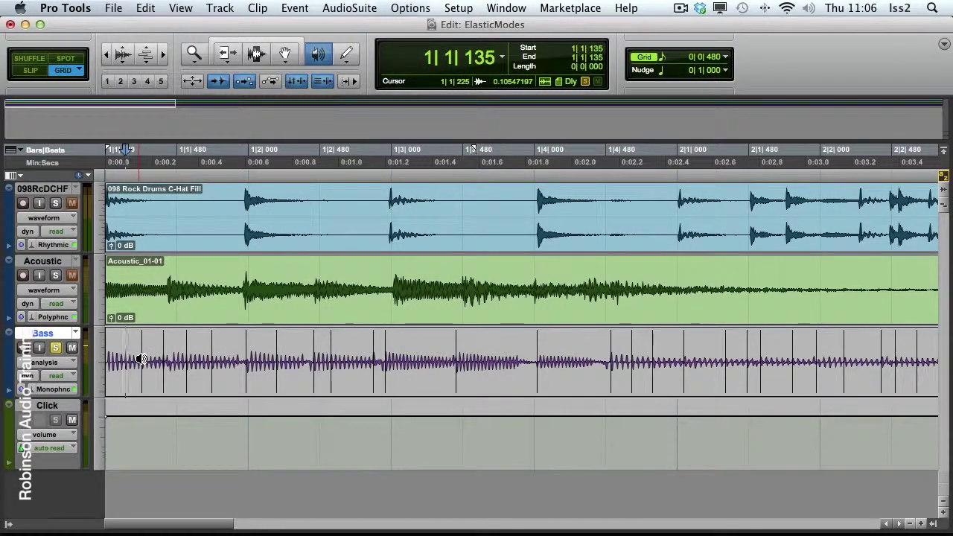
{"action": "left_click", "coordinate": [273, 43]}
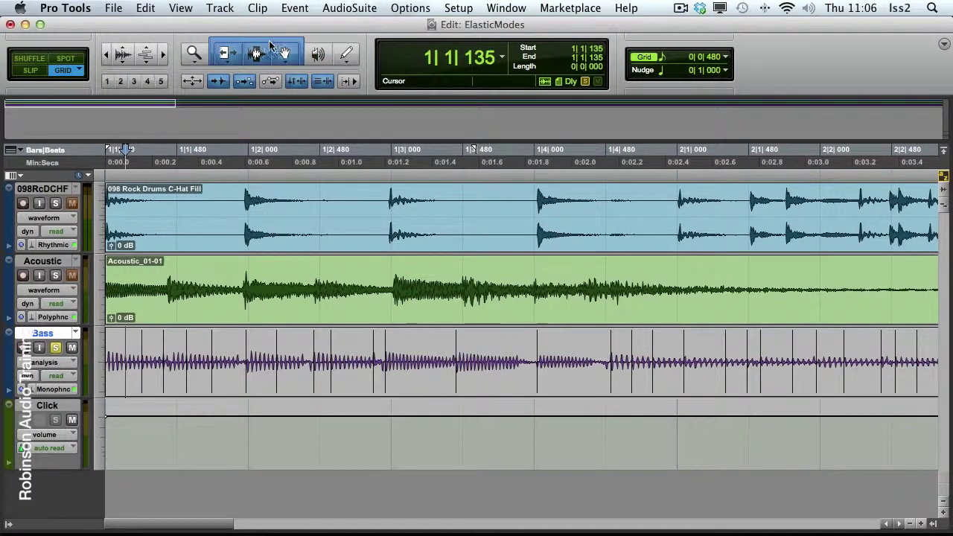
Select the whole Bass_01-01 clip and open its Elastic Properties, placed above the bass waveform
{"action": "double_click", "coordinate": [351, 344]}
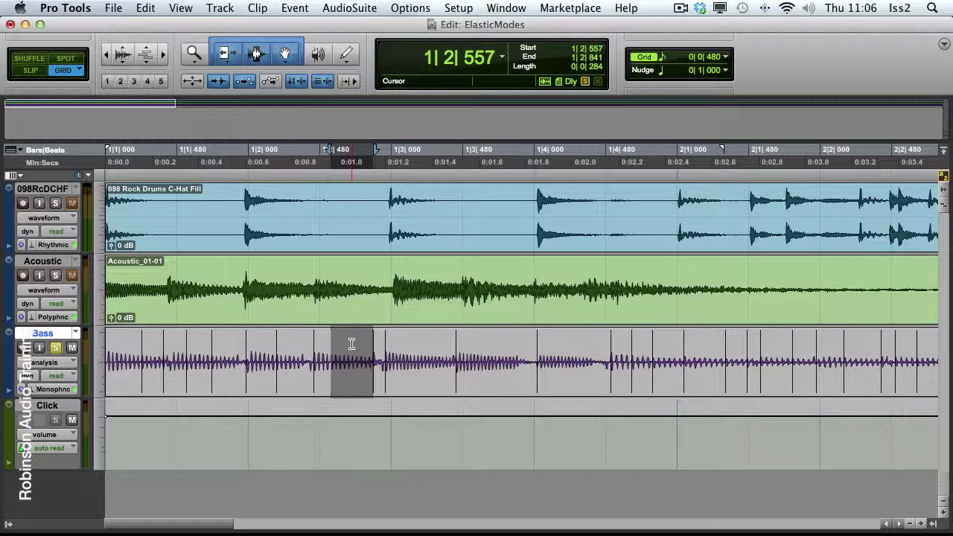
{"action": "triple_click", "coordinate": [351, 344]}
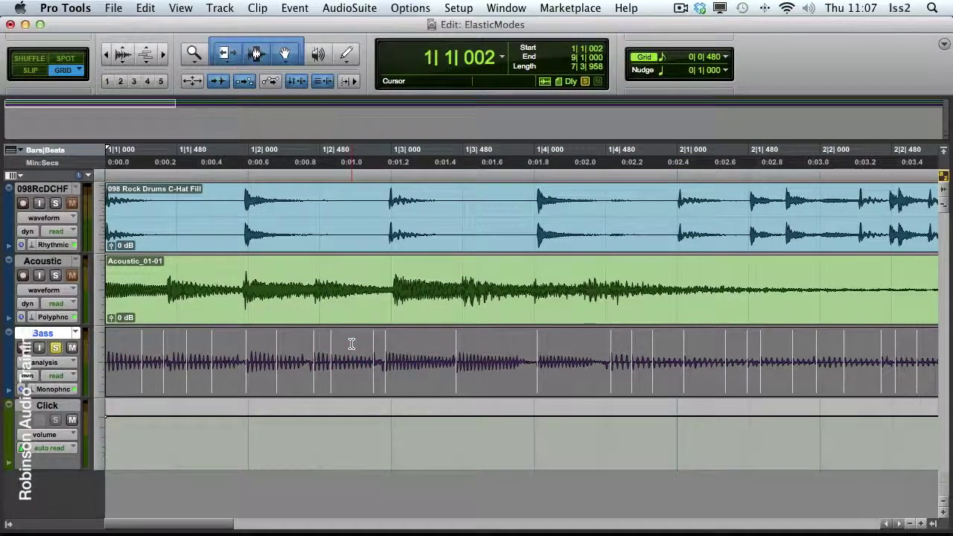
{"action": "right_click", "coordinate": [347, 381]}
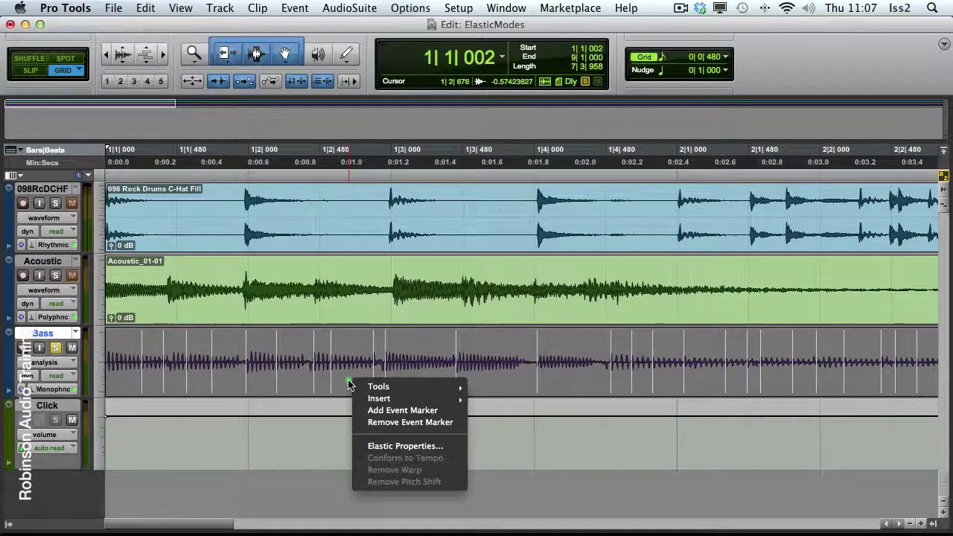
{"action": "left_click", "coordinate": [390, 447]}
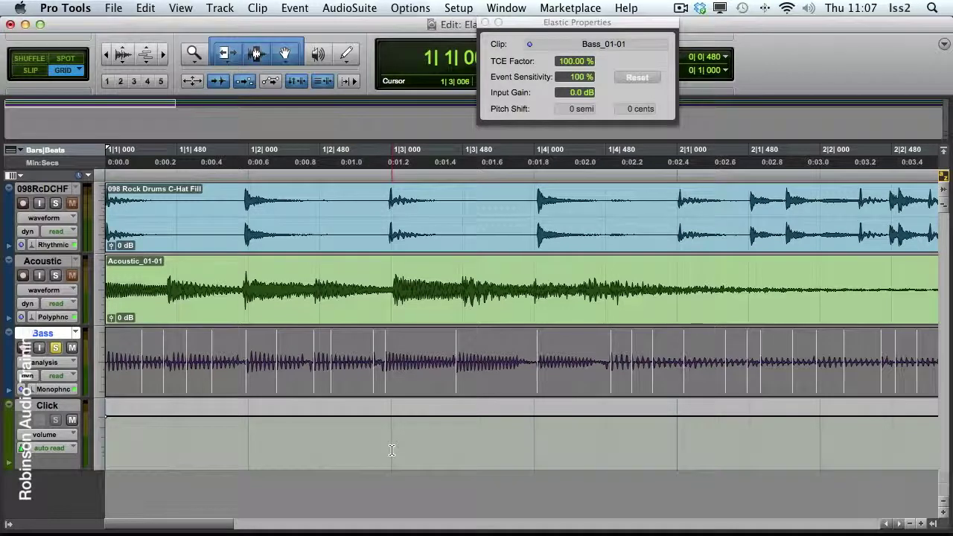
{"action": "left_click_drag", "start_coordinate": [567, 24], "coordinate": [404, 133]}
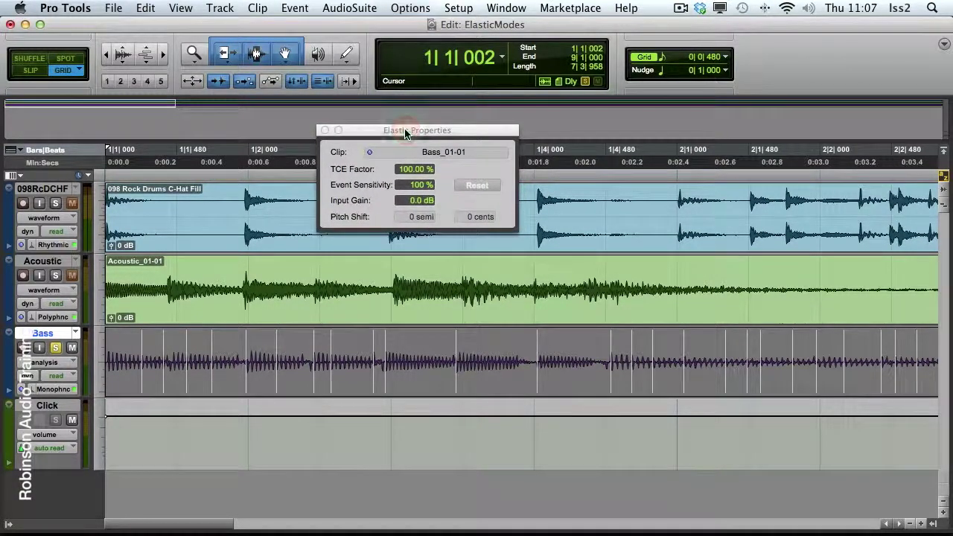
{"action": "left_click", "coordinate": [418, 336]}
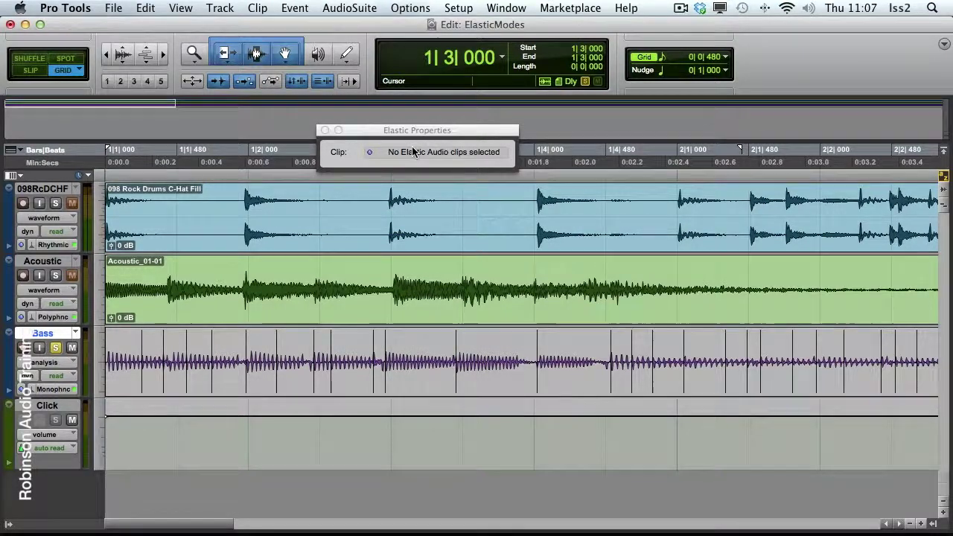
{"action": "double_click", "coordinate": [419, 338]}
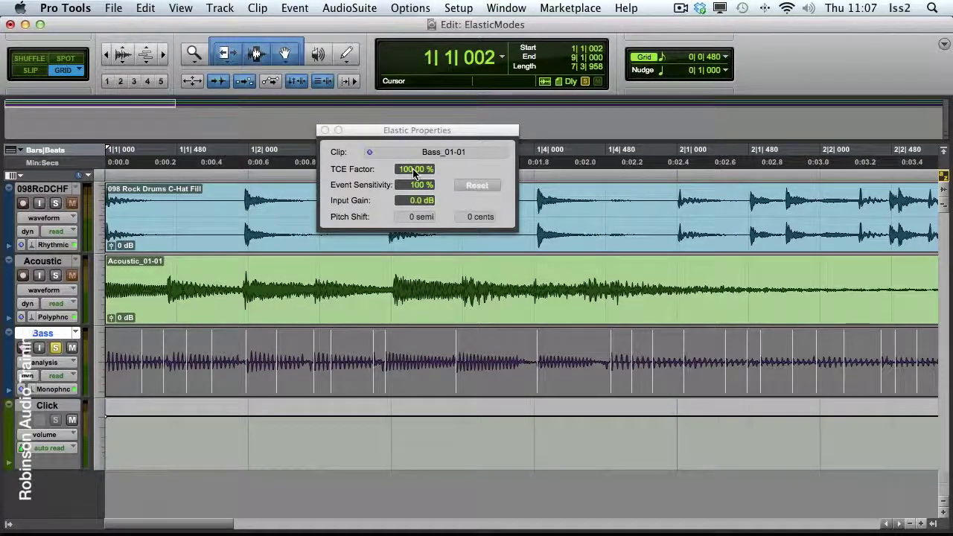
Try heavy time compression on the bass clip with TCE Factors of 23% and 26%
{"action": "left_click_drag", "start_coordinate": [413, 172], "coordinate": [407, 235]}
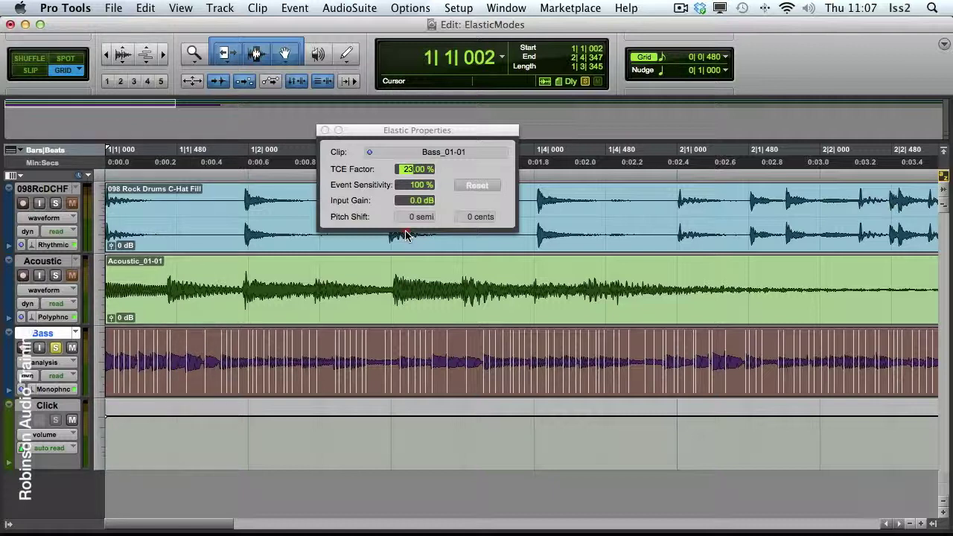
{"action": "type", "text": "26"}
{"action": "key", "text": "Return"}
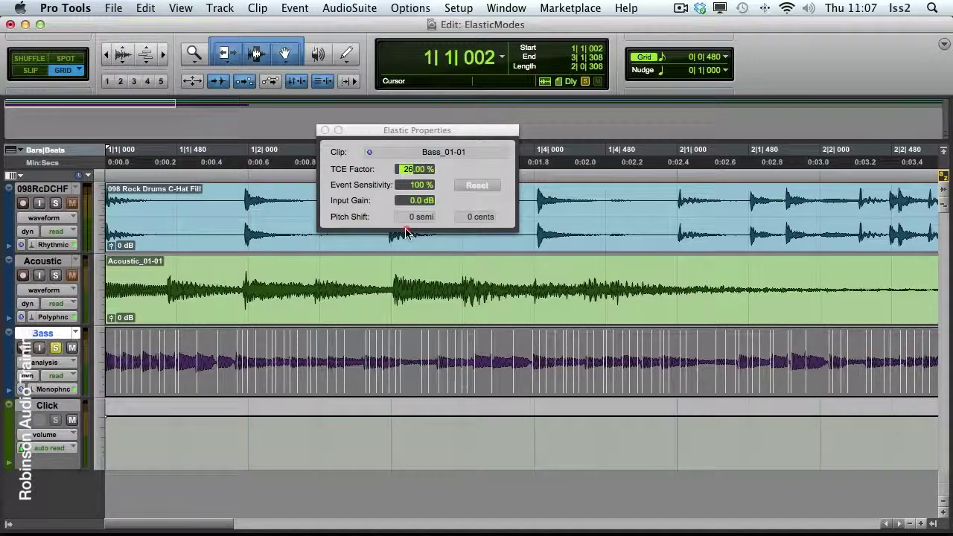
{"action": "type", "text": "60"}
{"action": "key", "text": "Return"}
Set the bass clip's TCE Factor to 99%
{"action": "left_click", "coordinate": [413, 170]}
{"action": "type", "text": "100"}
{"action": "key", "text": "Return"}
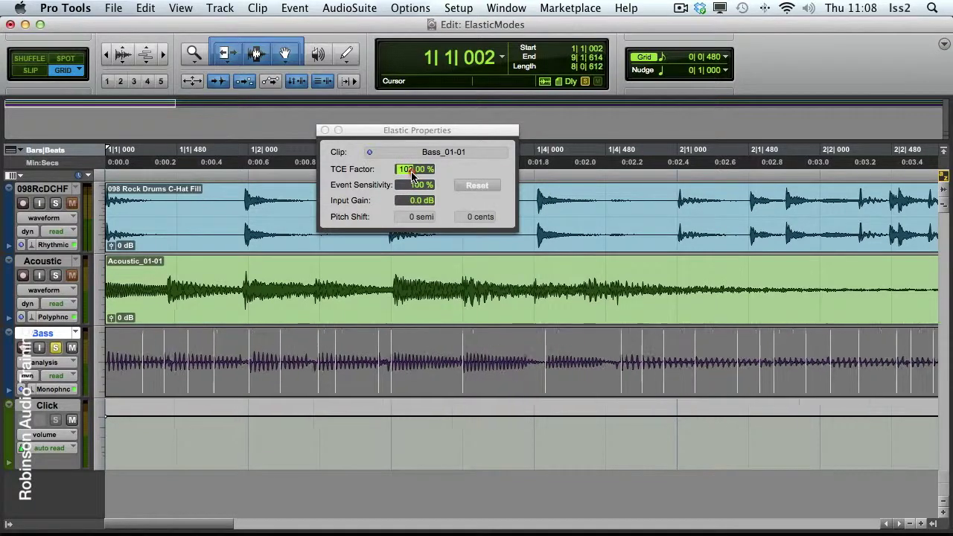
{"action": "type", "text": "99"}
{"action": "key", "text": "Return"}
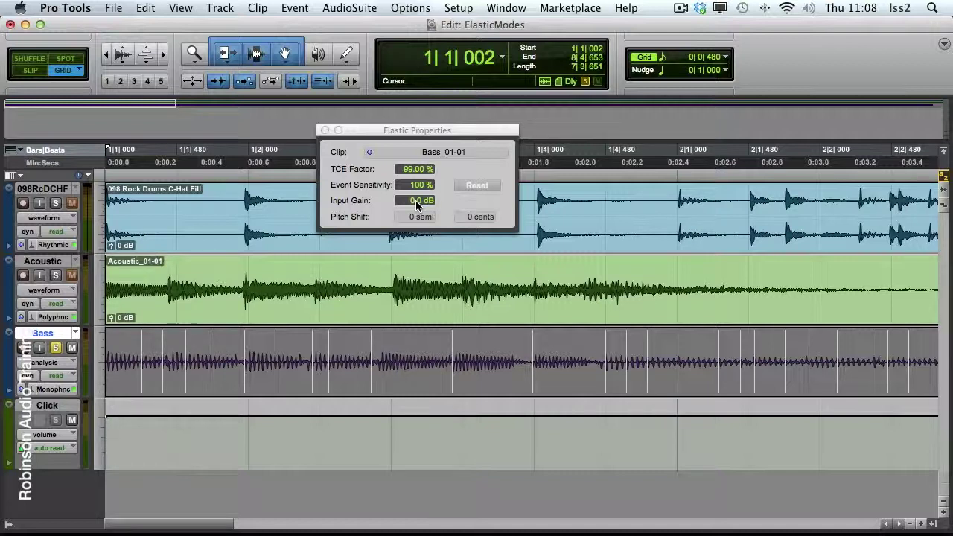
Try Event Sensitivity values between 98% and 100% on the bass clip, ending at 99%
{"action": "mouse_move", "coordinate": [416, 205]}
{"action": "left_mouse_down"}
{"action": "mouse_move", "coordinate": [419, 283]}
{"action": "mouse_move", "coordinate": [414, 202]}
{"action": "left_mouse_up"}
{"action": "left_click", "coordinate": [419, 186]}
{"action": "left_click", "coordinate": [421, 186]}
{"action": "key", "text": "Down"}
{"action": "key", "text": "Down"}
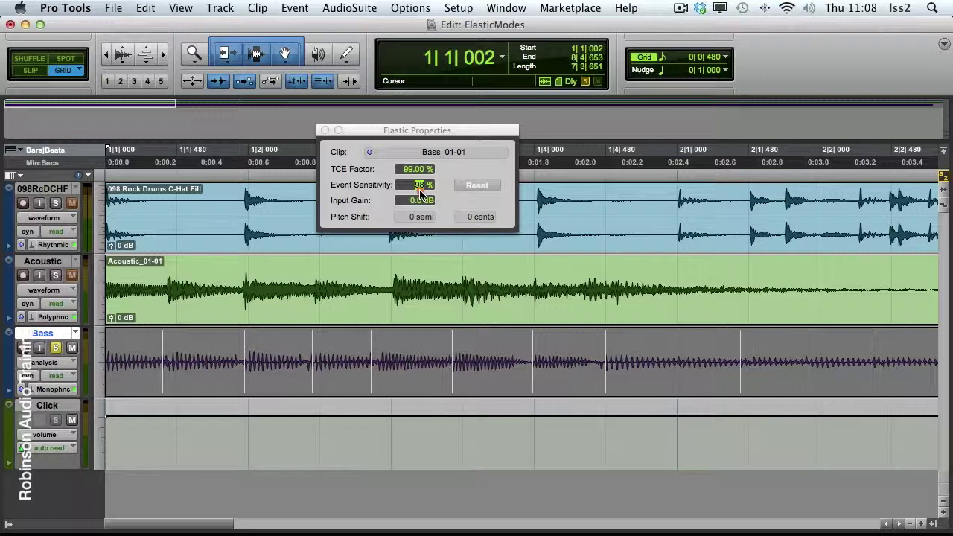
{"action": "key", "text": "Down"}
{"action": "key", "text": "Up"}
{"action": "key", "text": "Down"}
{"action": "key", "text": "Up"}
{"action": "key", "text": "Up"}
{"action": "key", "text": "Up"}
{"action": "key", "text": "Down"}
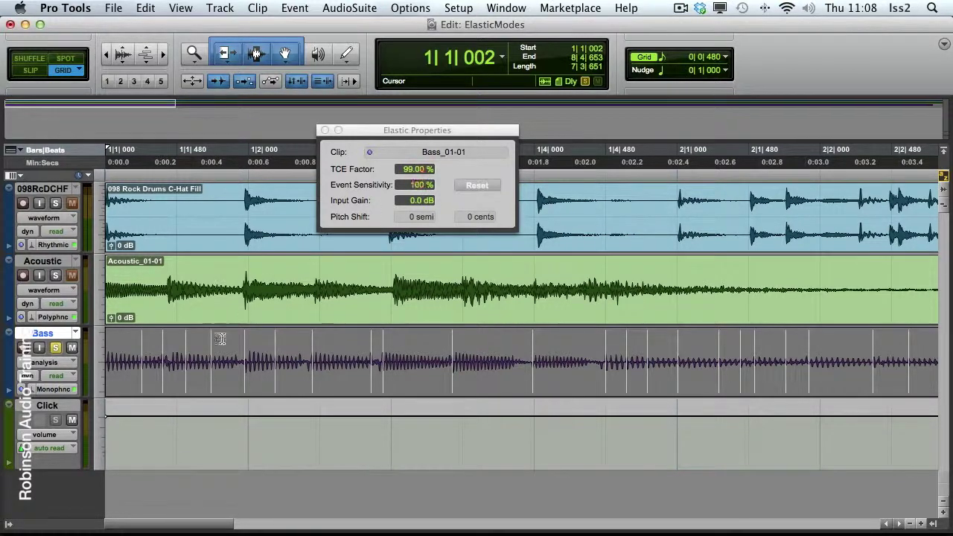
{"action": "key", "text": "Return"}
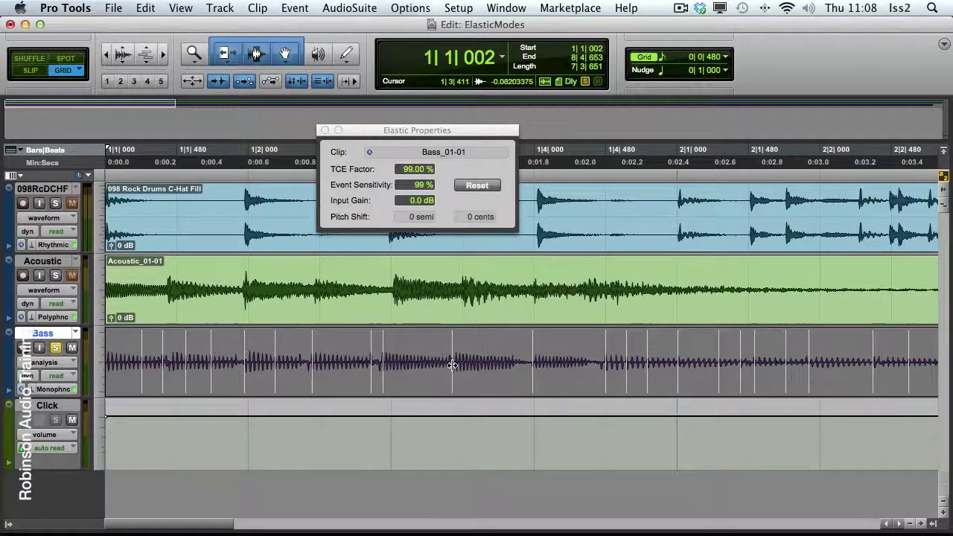
Try the bass clip's Event Sensitivity at 97% and raise it back to 100%
{"action": "left_click", "coordinate": [422, 185]}
{"action": "key", "text": "Down"}
{"action": "key", "text": "Down"}
{"action": "key", "text": "Down"}
{"action": "key", "text": "Down"}
{"action": "key", "text": "Down"}
{"action": "key", "text": "Down"}
{"action": "key", "text": "Down"}
{"action": "key", "text": "Down"}
{"action": "key", "text": "Down"}
{"action": "key", "text": "Down"}
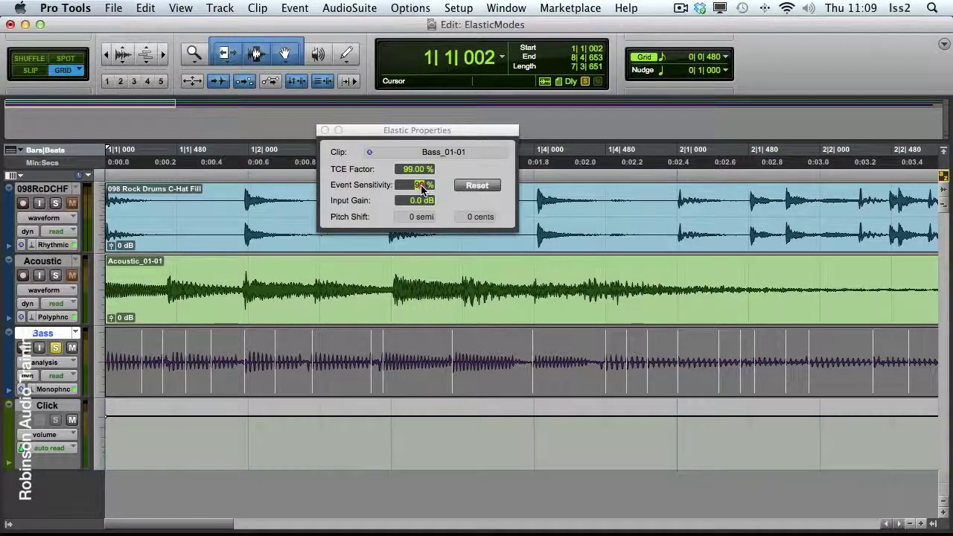
{"action": "key", "text": "Up"}
{"action": "key", "text": "Up"}
{"action": "key", "text": "Up"}
{"action": "key", "text": "Up"}
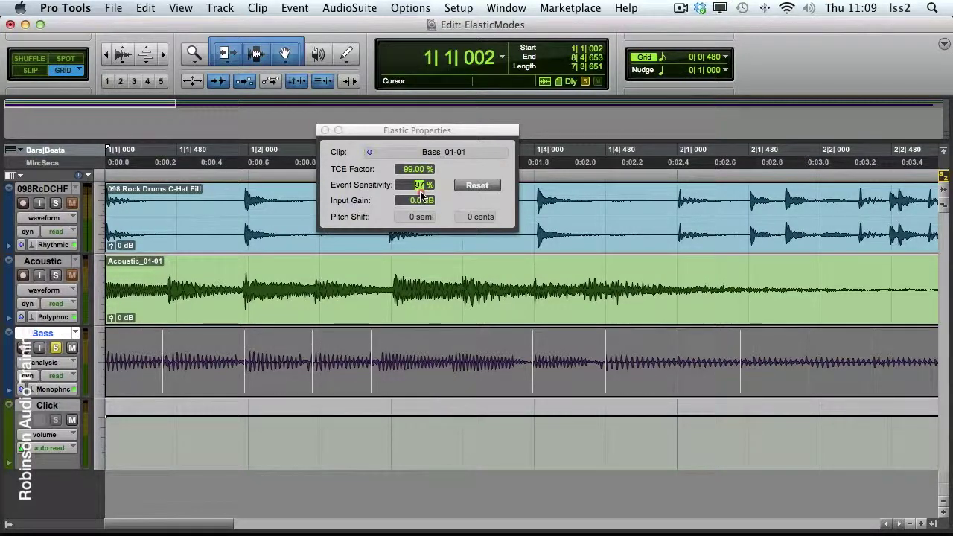
{"action": "key", "text": "Return"}
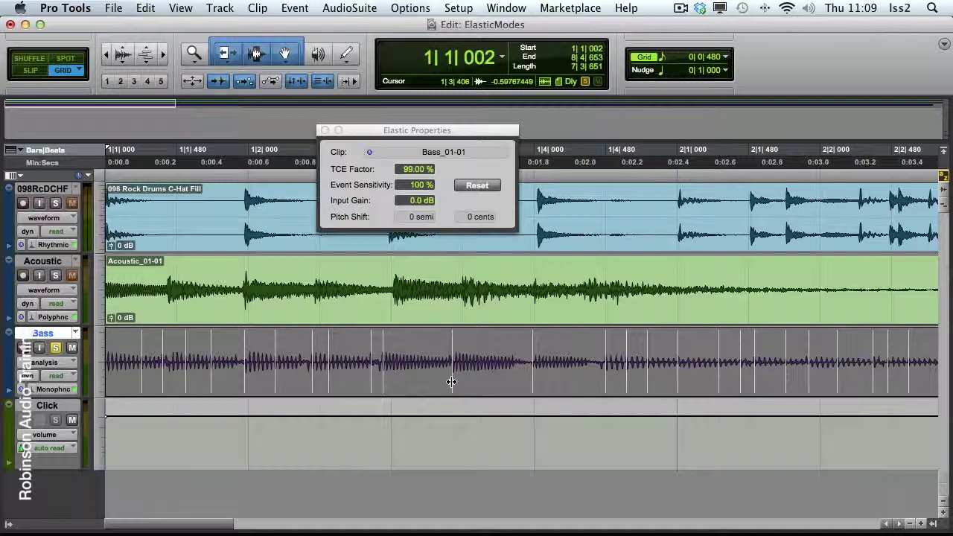
Set the bass clip's Event Sensitivity to 98%
{"action": "left_click_drag", "start_coordinate": [421, 184], "coordinate": [415, 205]}
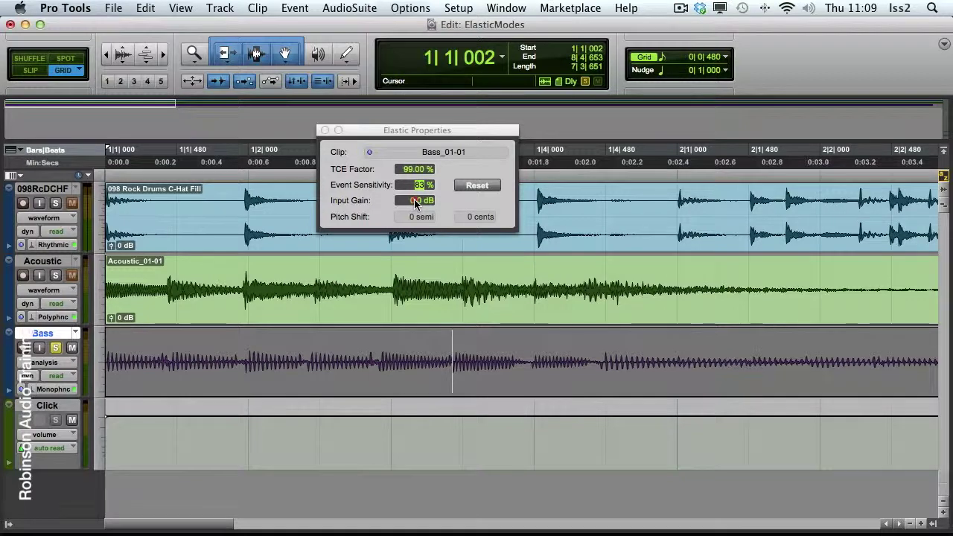
{"action": "left_click_drag", "start_coordinate": [416, 204], "coordinate": [415, 200]}
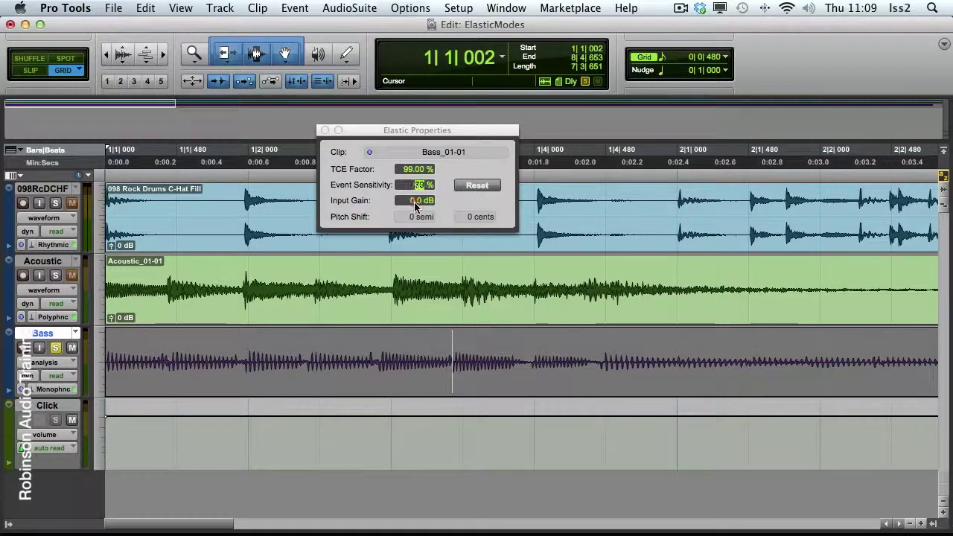
{"action": "mouse_move", "coordinate": [417, 238]}
{"action": "left_mouse_down"}
{"action": "mouse_move", "coordinate": [417, 296]}
{"action": "mouse_move", "coordinate": [423, 225]}
{"action": "left_mouse_up"}
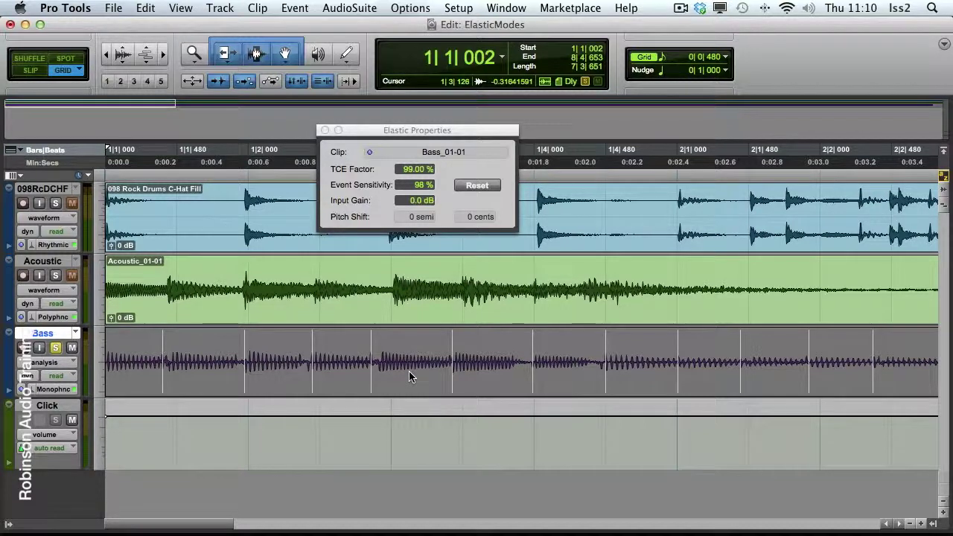
{"action": "right_click", "coordinate": [408, 370]}
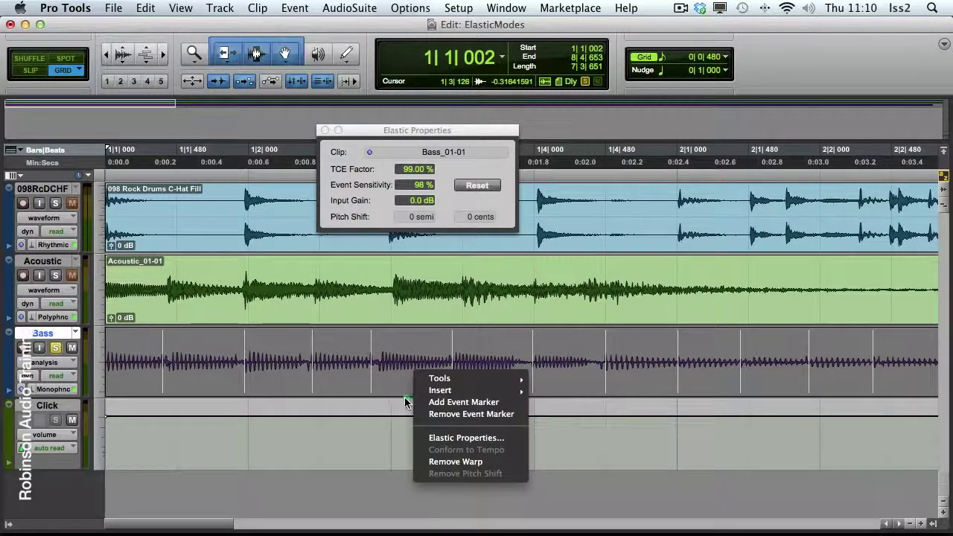
{"action": "left_click", "coordinate": [405, 401]}
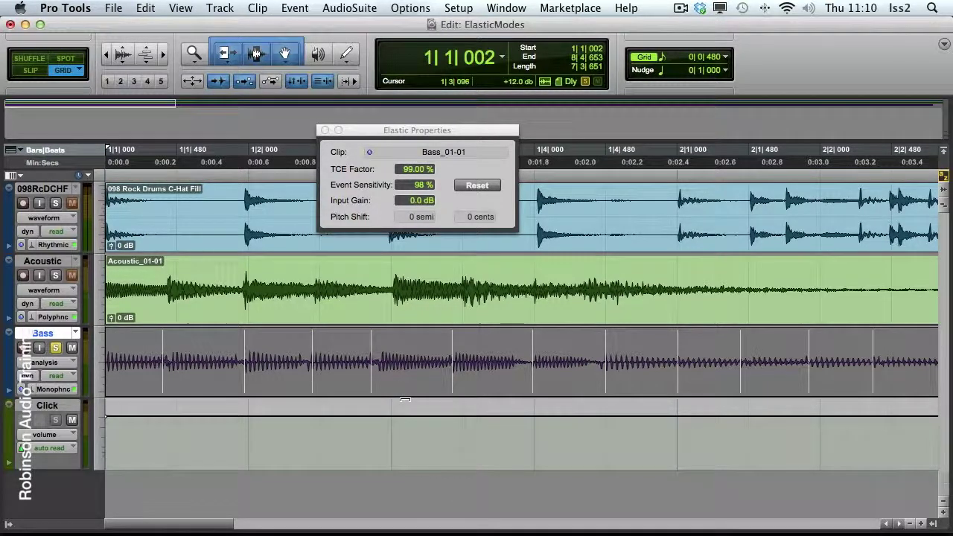